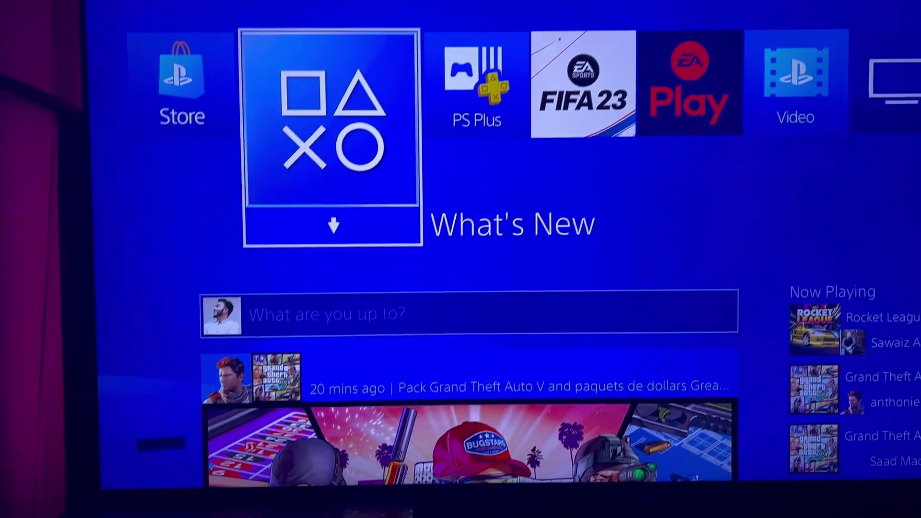
Bring up the system function bar from the home screen, moving between Store, What's New and Friends.
key(Left)
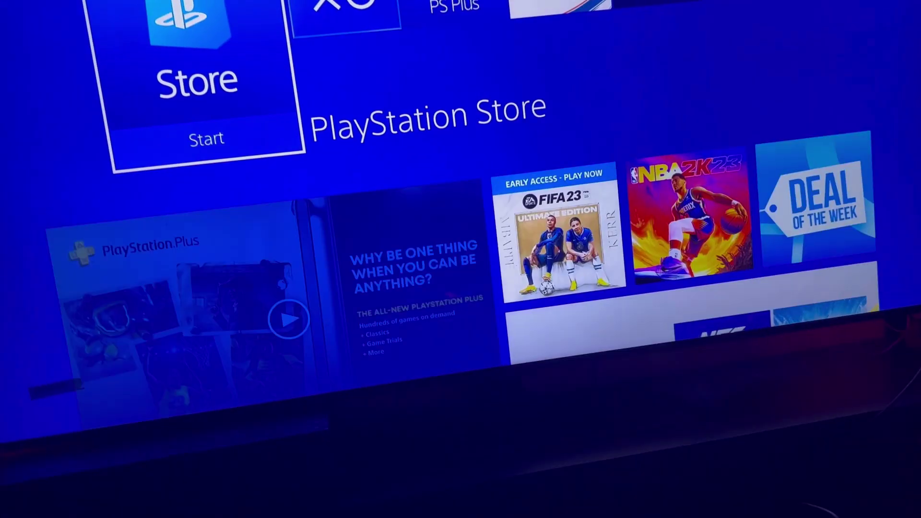
key(Up)
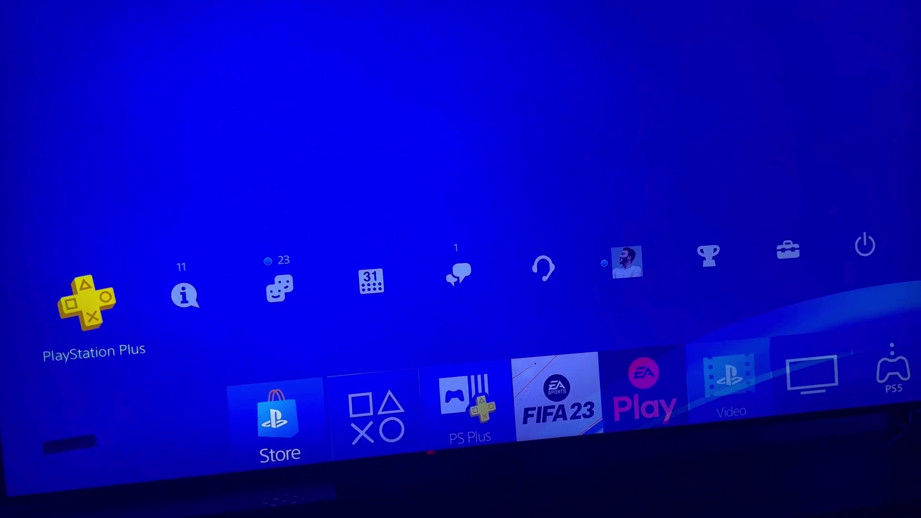
key(Right)
key(Down)
key(Right)
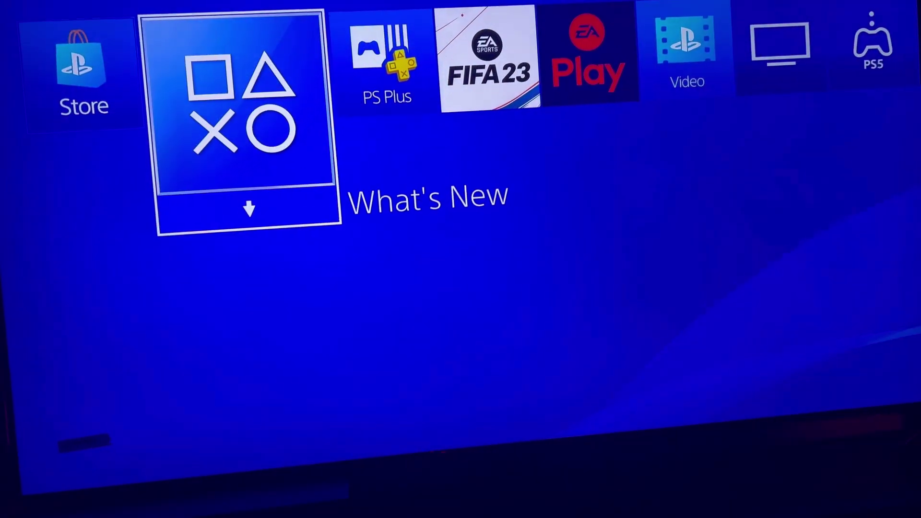
key(Up)
key(Left)
key(Left)
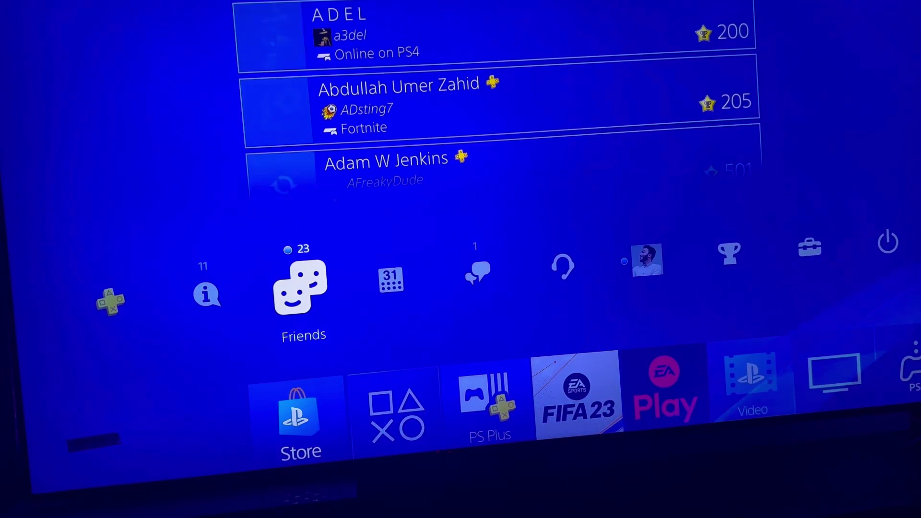
key(Left)
key(Left)
key(Down)
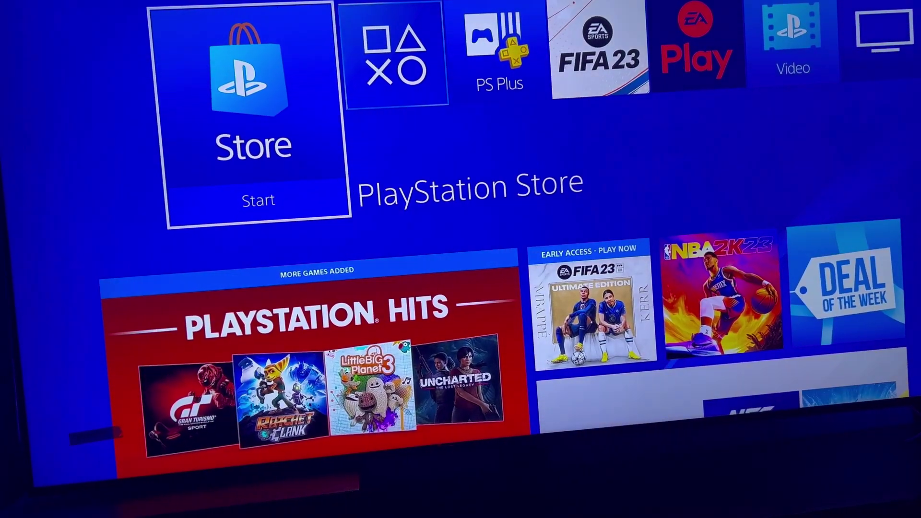
Move right along the function bar icons toward Settings.
key(Up)
key(Right)
key(Right)
key(Right)
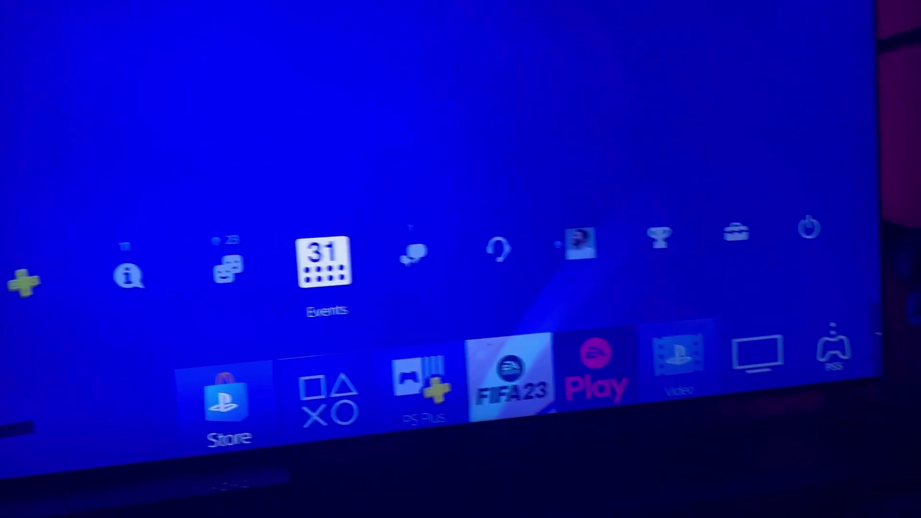
key(Right)
key(Right)
key(Right)
key(Right)
key(Right)
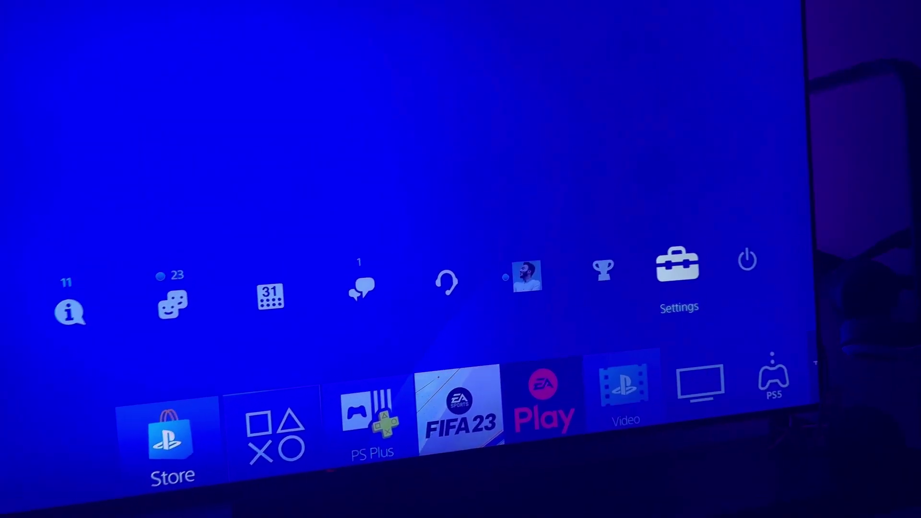
Reach Payment Methods via Settings > Account Management > Account Information > Wallet.
key(Return)
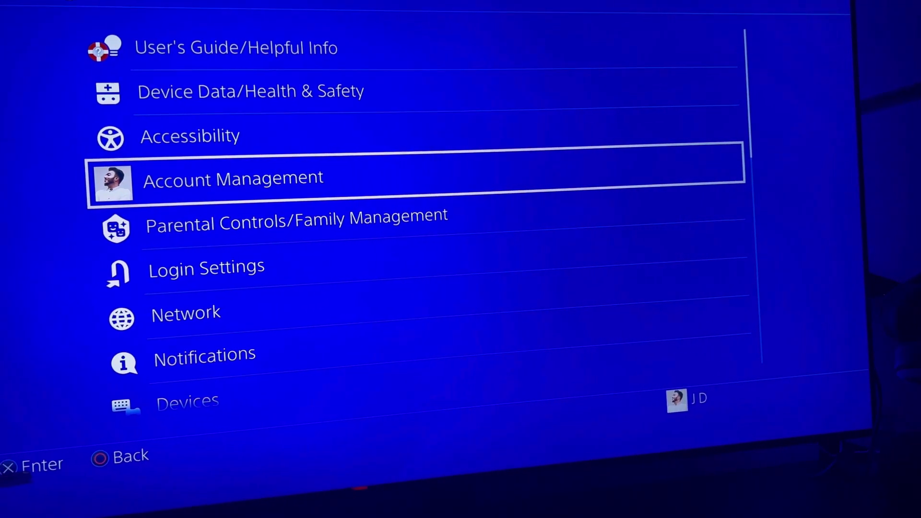
key(Return)
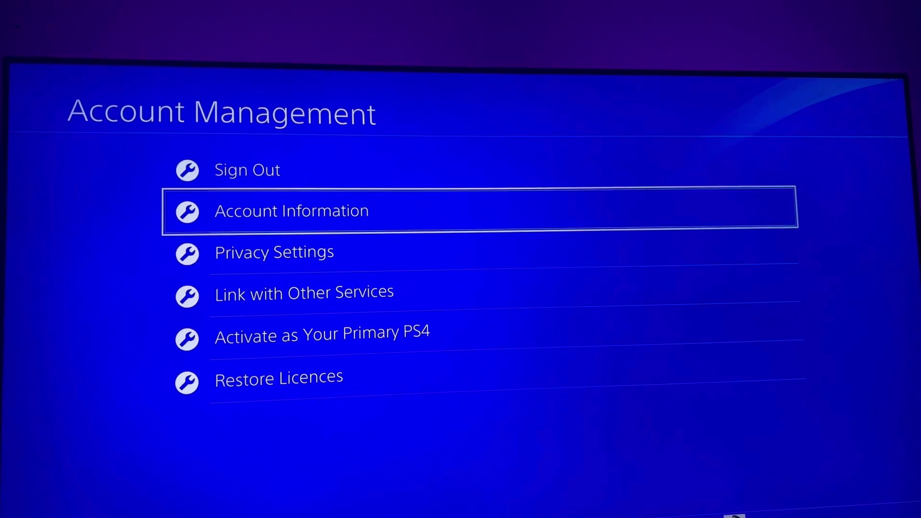
key(Return)
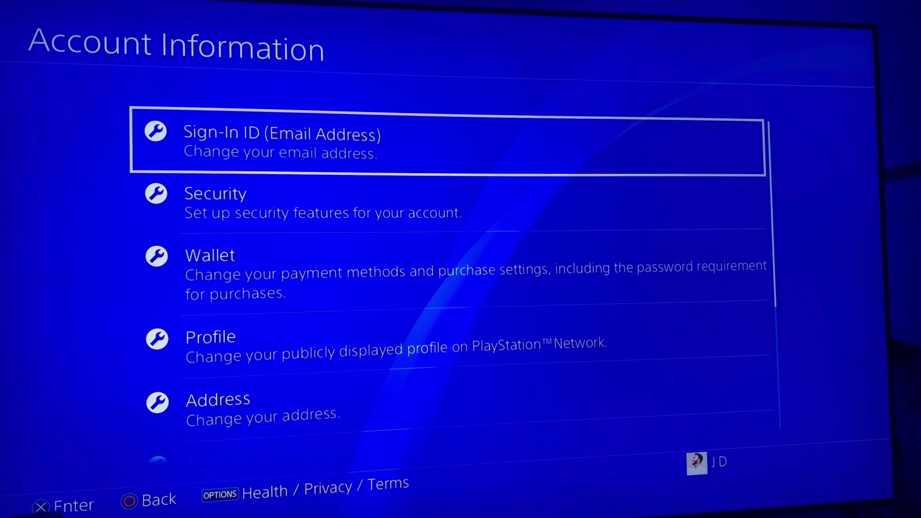
key(Down)
key(Down)
key(Return)
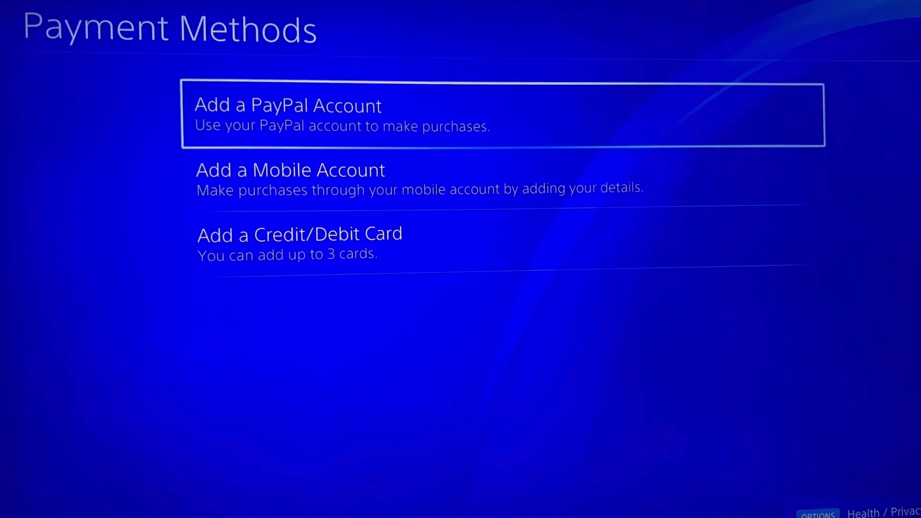
Choose Add a PayPal Account, bringing up its setup instructions and QR code.
key(Down)
key(Up)
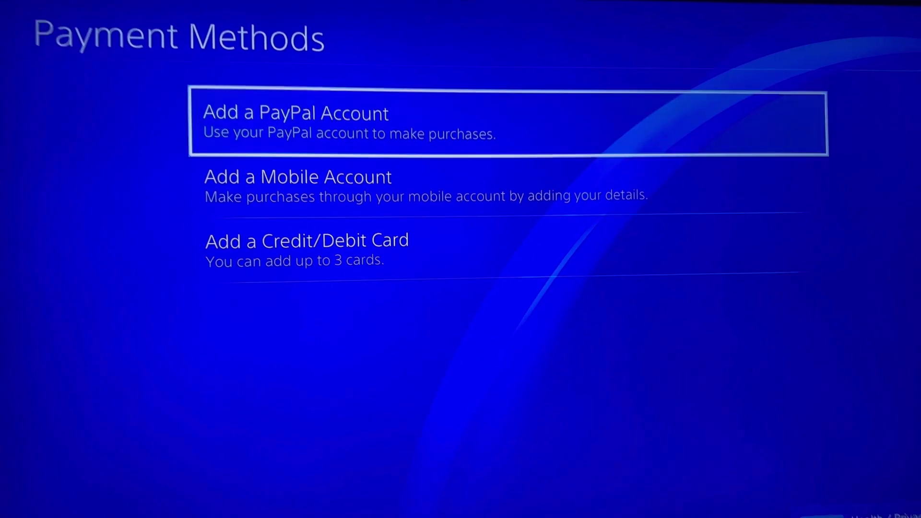
key(Return)
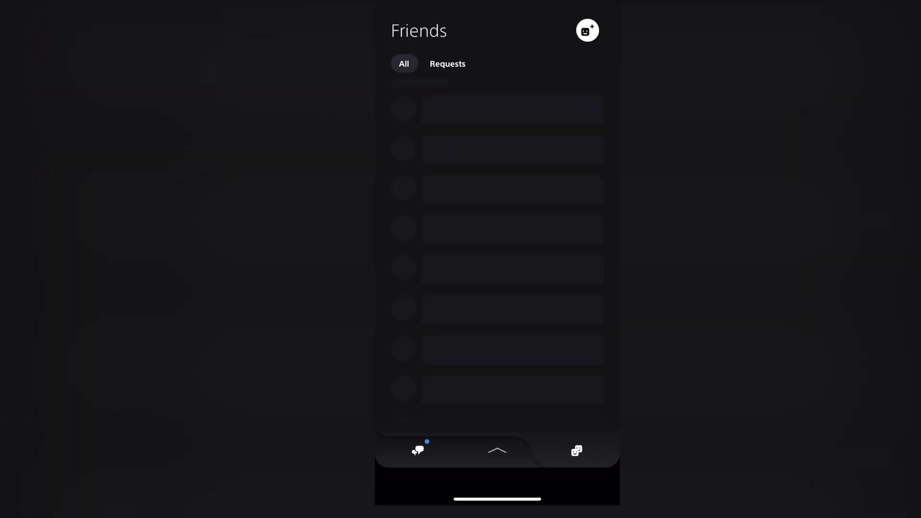
Collapse Friends to reach the PS Store tab and bring up its account menu.
click(497, 450)
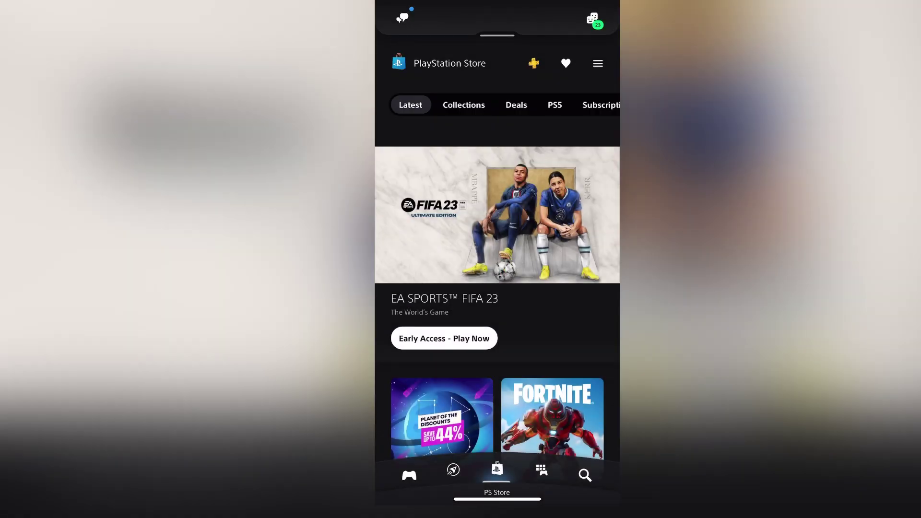
click(597, 63)
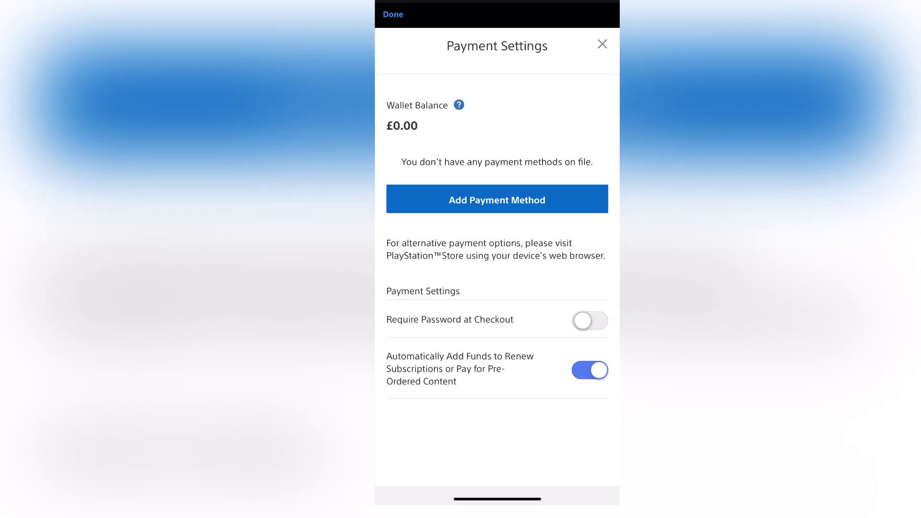
click(496, 199)
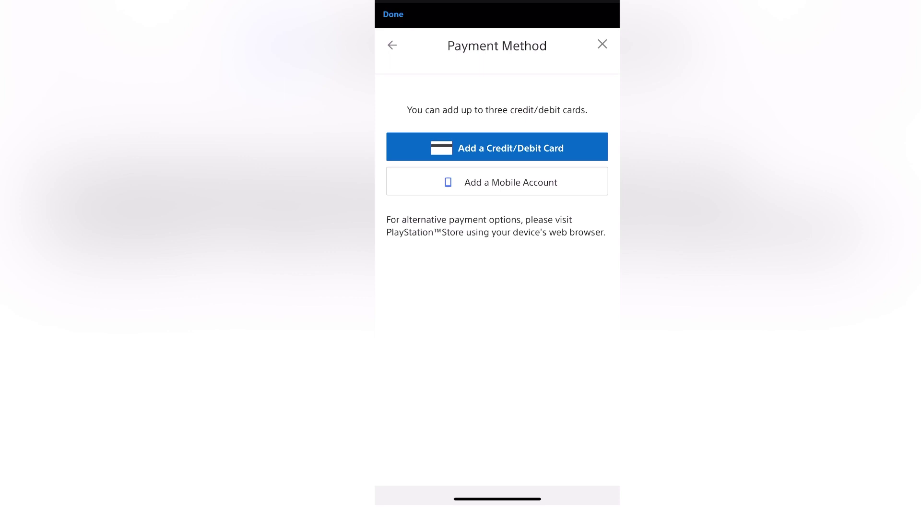
click(392, 45)
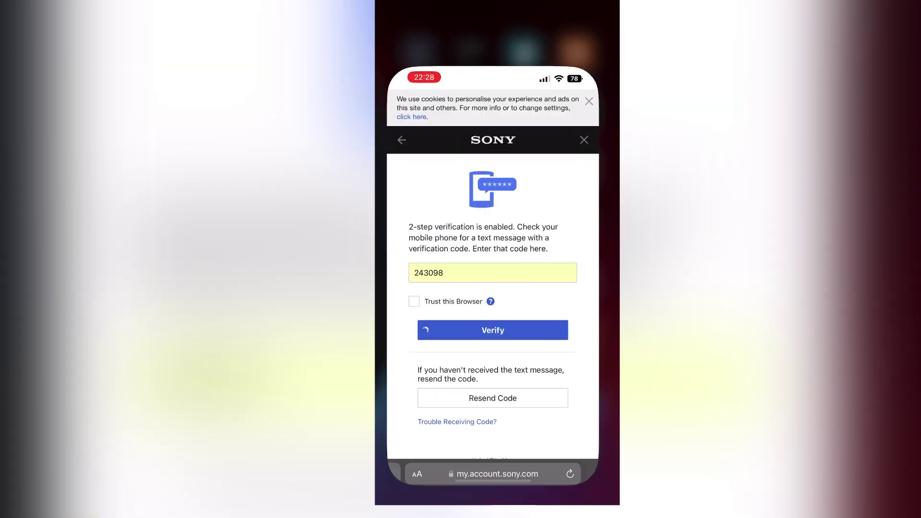
text(so)
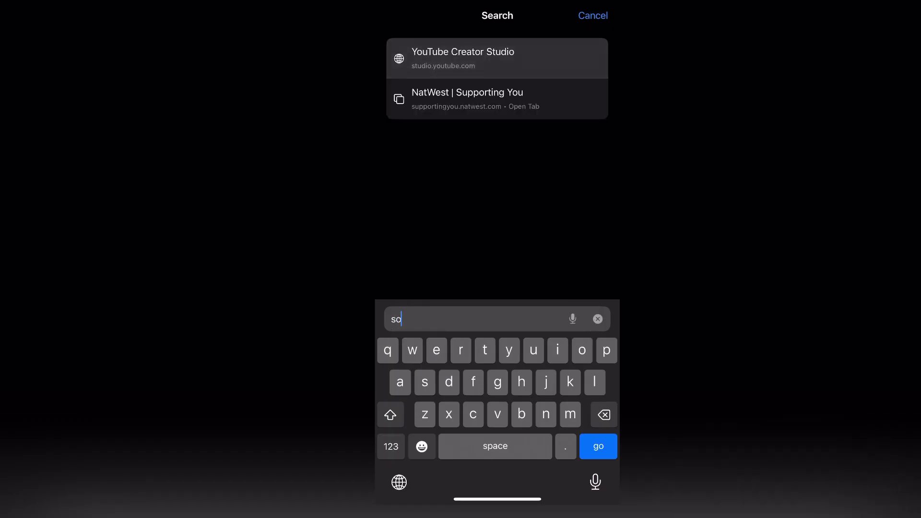
text(ng)
Correct and submit the 'sony entertainment login' Google search in Safari.
key(BackSpace)
text(y en)
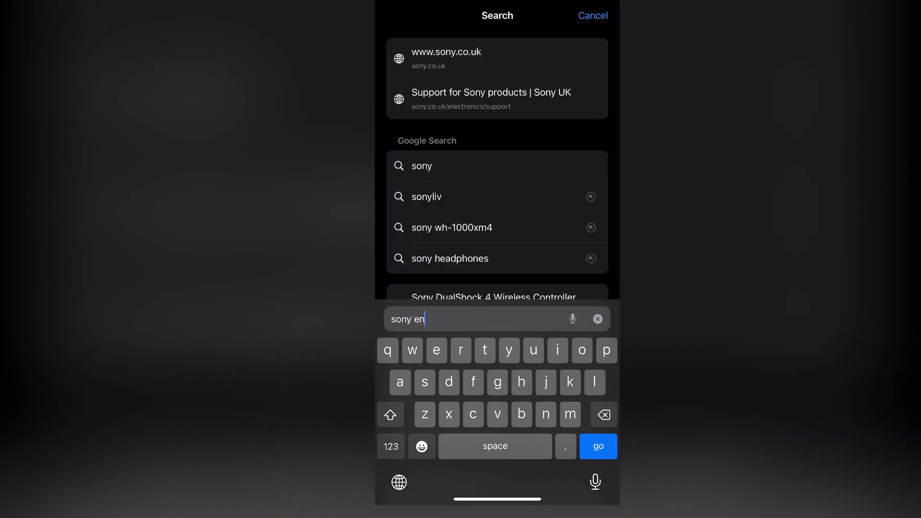
text(tertaintment k)
key(BackSpace)
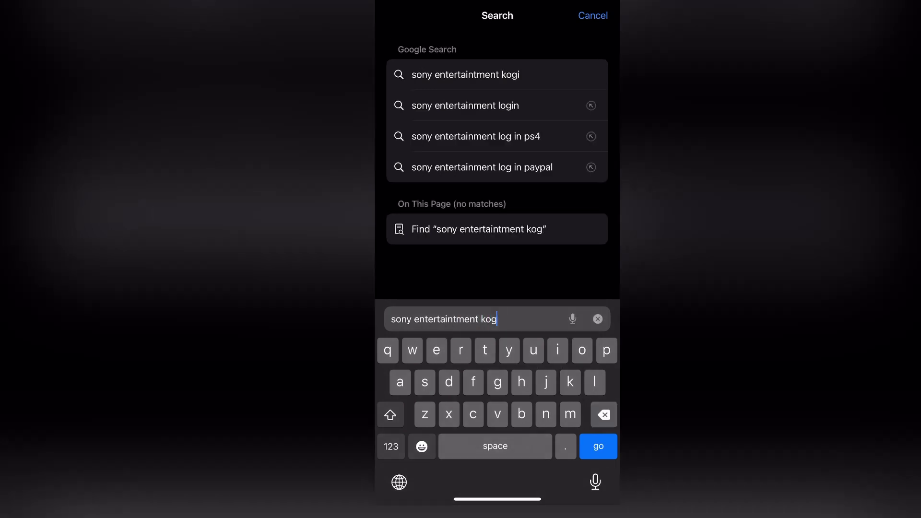
text(logi)
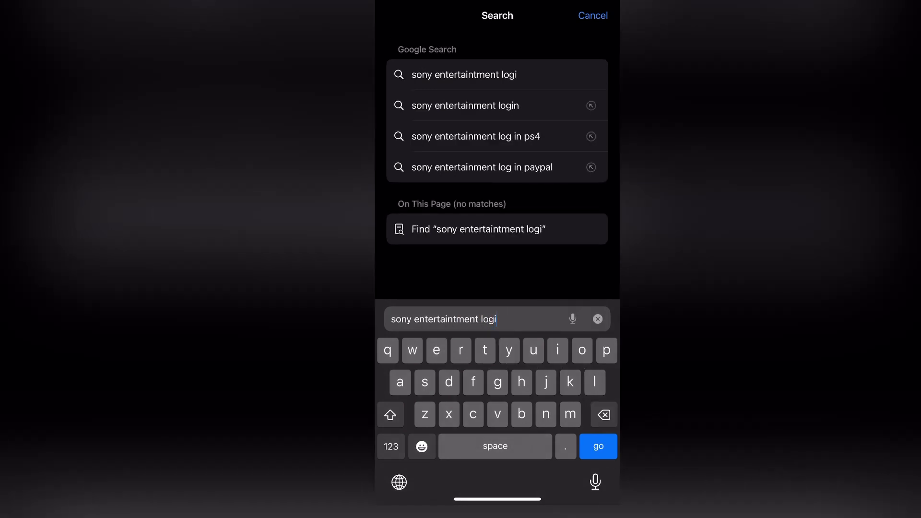
text(n)
key(Return)
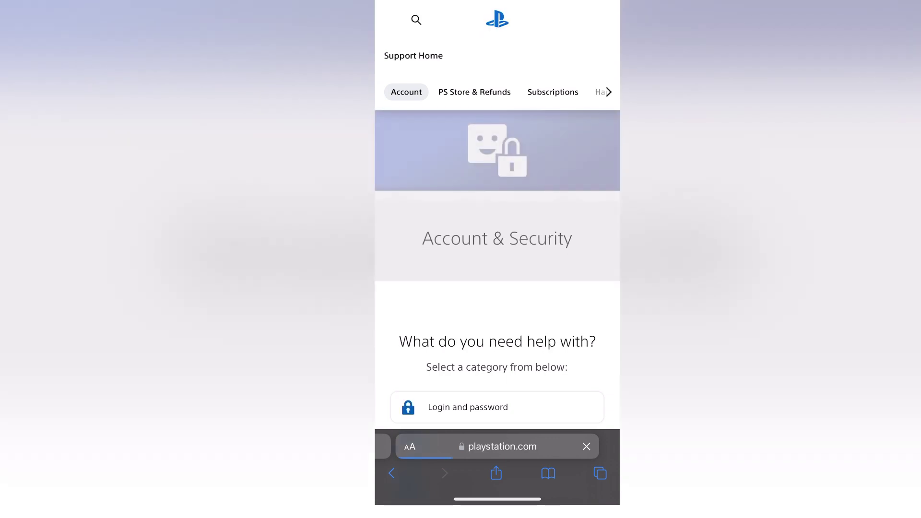
scroll(496, 287, down, 3)
scroll(497, 288, down, 3)
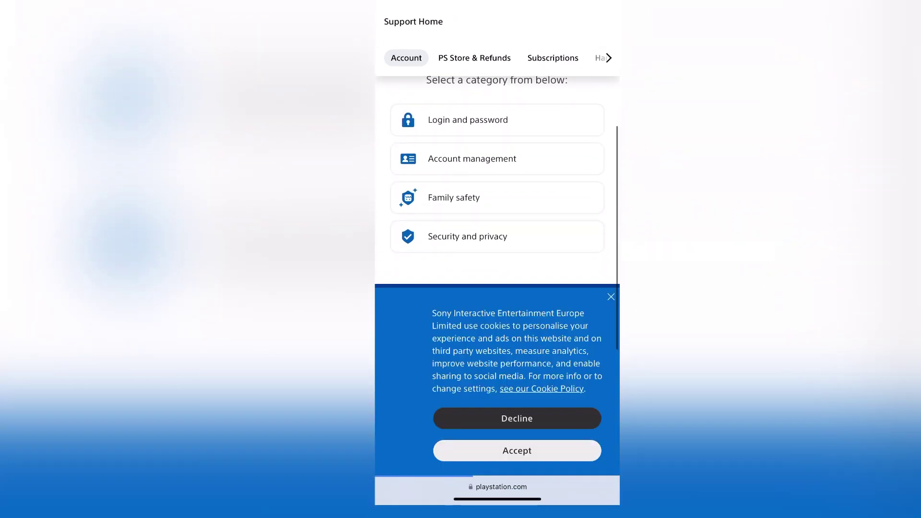
scroll(497, 288, up, 10)
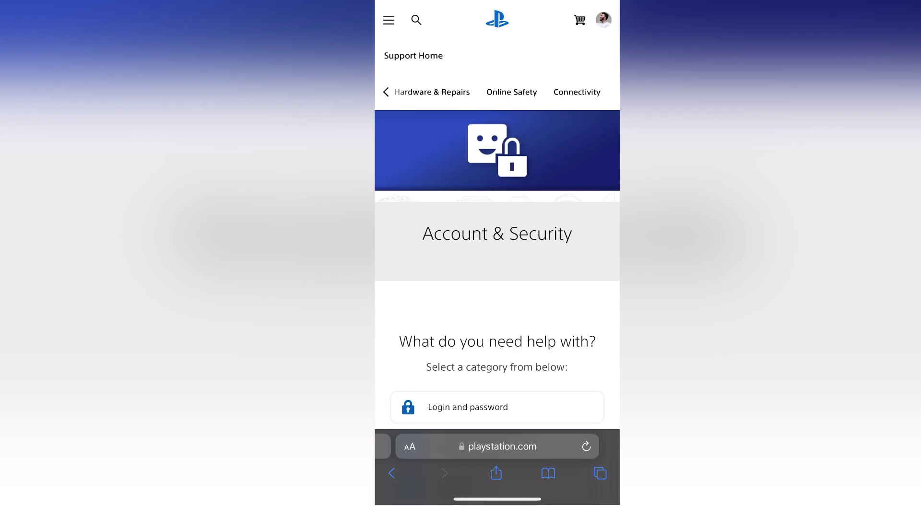
Bring up the PlayStation support site's Account menu from the profile avatar.
click(603, 20)
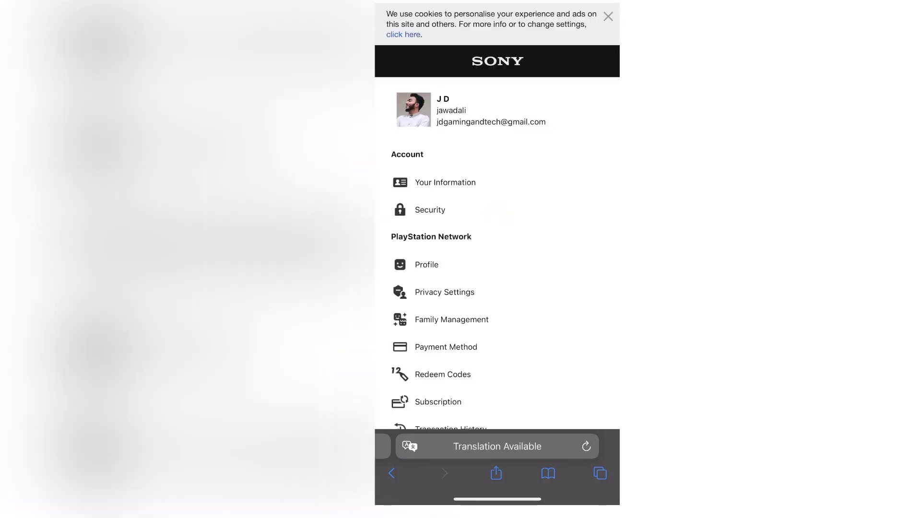
scroll(497, 288, down, 5)
Visit the account's privacy settings, return from PlayStation App to Safari and reach Payment Method.
click(443, 131)
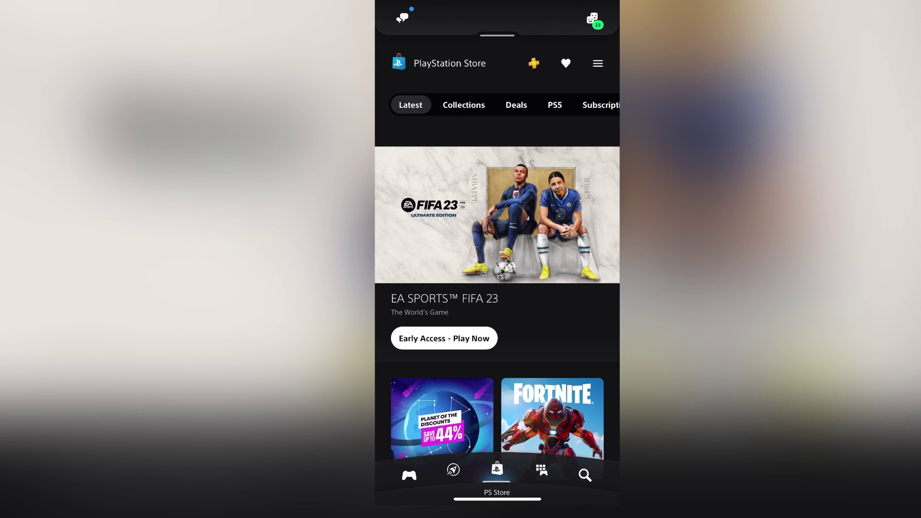
drag(461, 497, 612, 498)
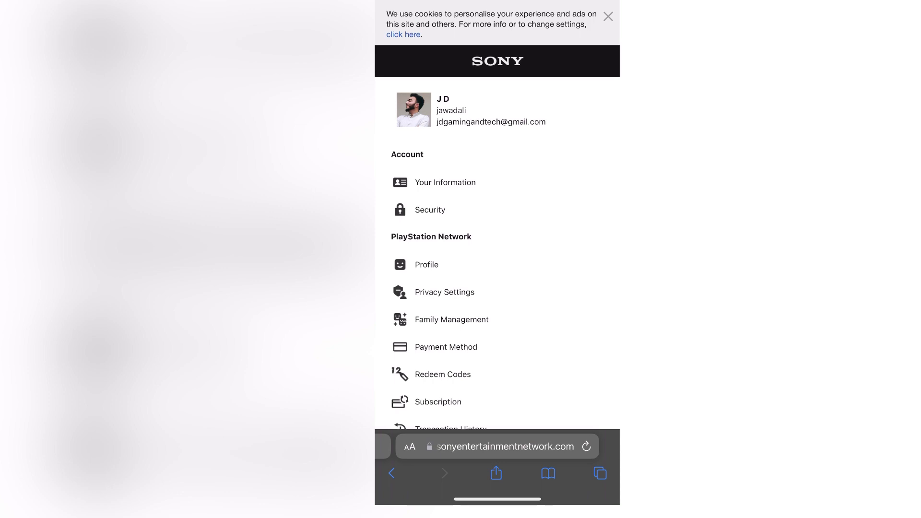
click(446, 347)
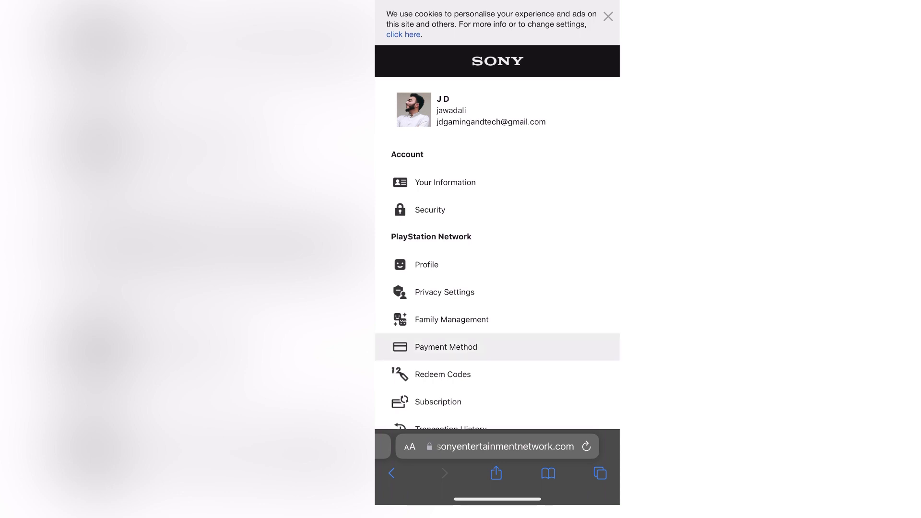
scroll(497, 287, down, 1)
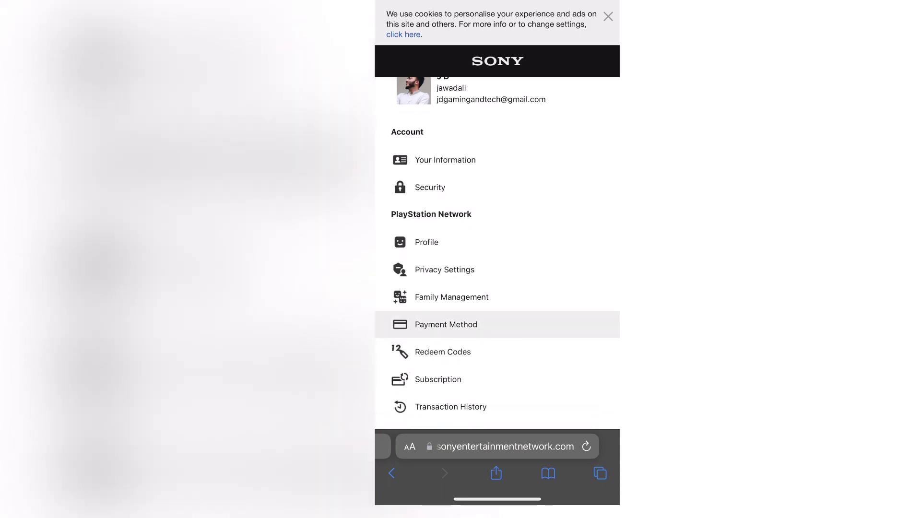
Choose Payment Method, continue to the other page, then leave the PlayStation App it bounced into.
click(446, 324)
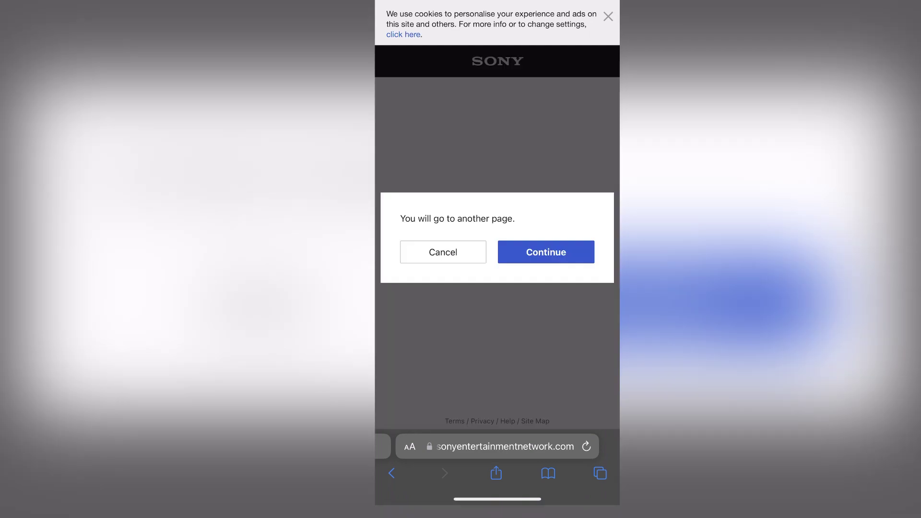
click(546, 252)
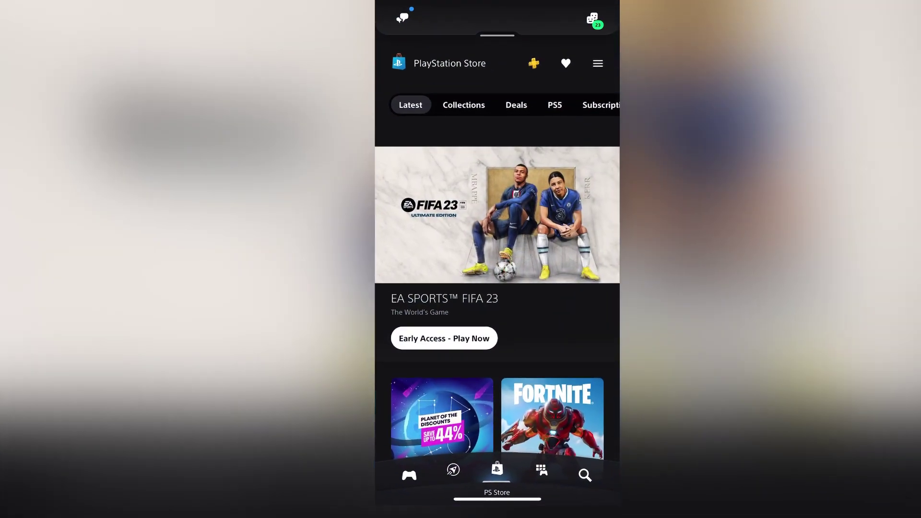
drag(497, 498, 497, 361)
Find the PlayStation App in Spotlight with 'ps' and delete it, confirming the removal.
click(490, 216)
drag(497, 498, 497, 288)
drag(496, 216, 496, 345)
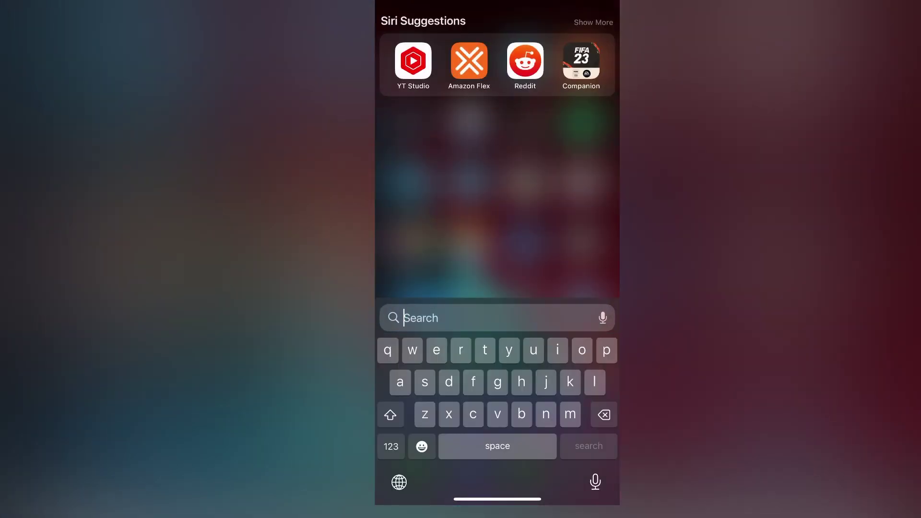
text(ps)
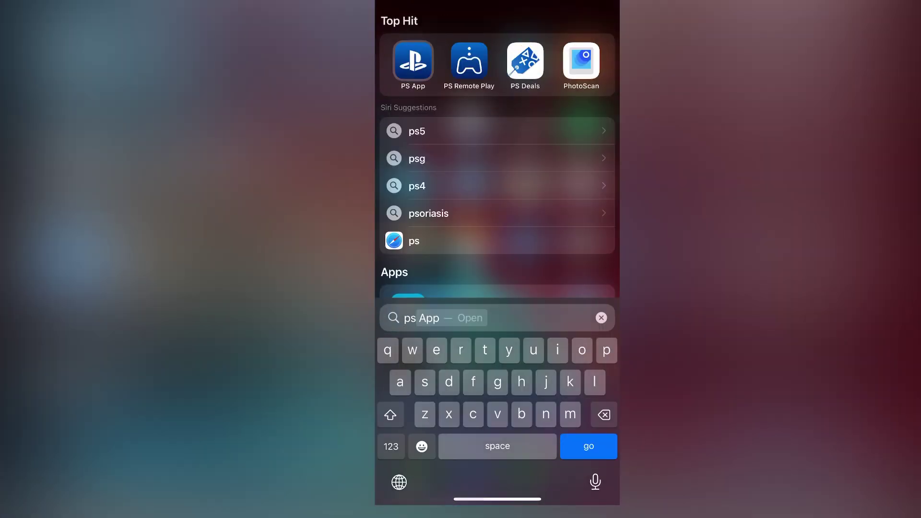
click(413, 61)
click(421, 126)
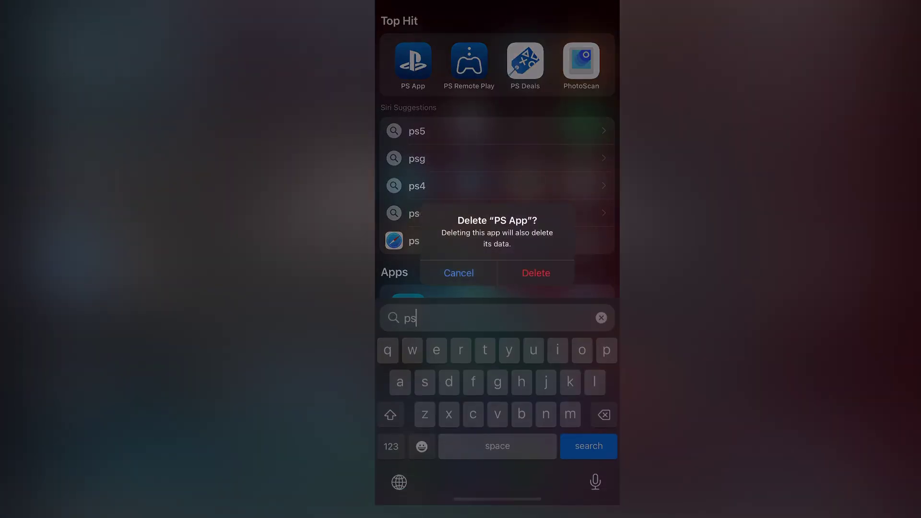
click(536, 273)
Return to the Sony account page in Safari from the recent apps.
drag(496, 498, 496, 323)
click(496, 231)
scroll(496, 288, down, 1)
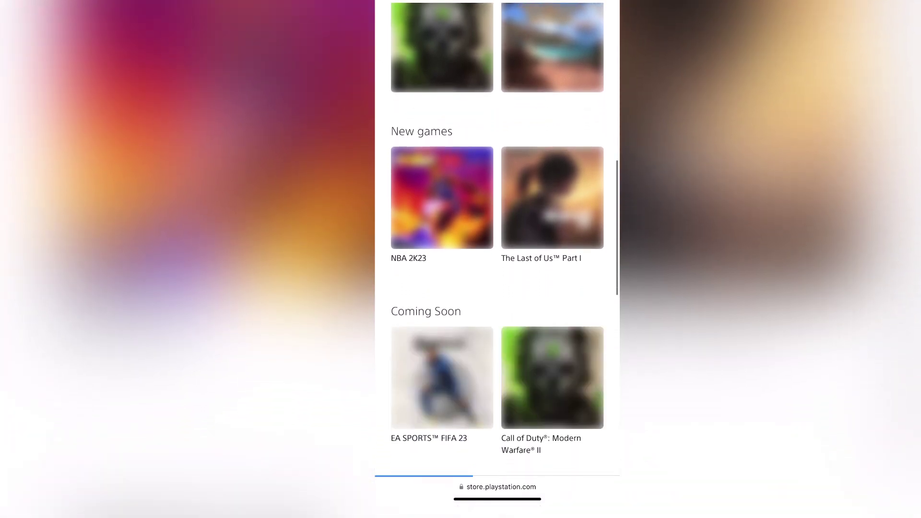
scroll(496, 259, up, 3)
scroll(496, 259, up, 10)
scroll(497, 258, up, 3)
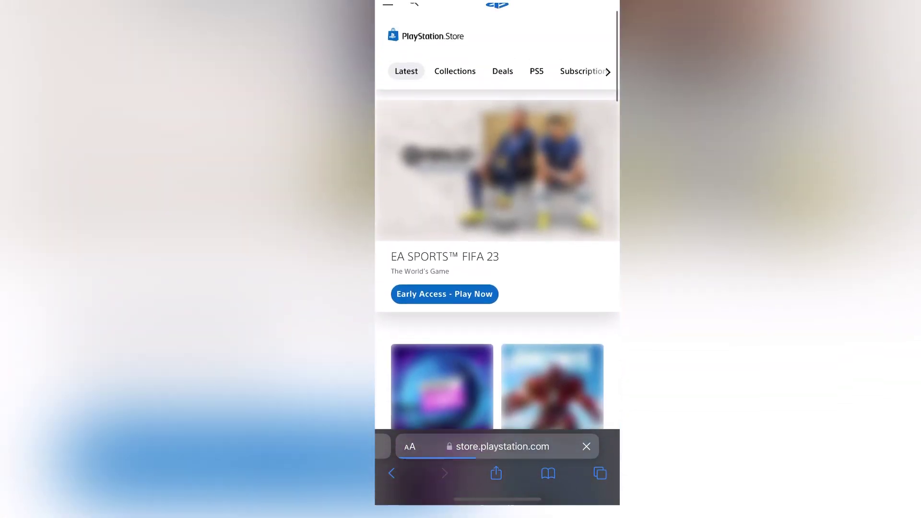
Expand and collapse the PlayStation Store site's hamburger navigation menu.
click(387, 19)
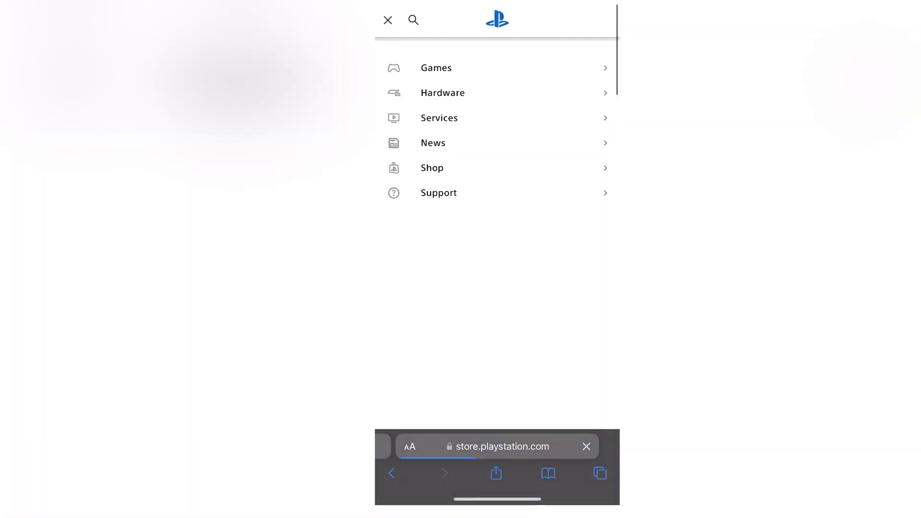
click(387, 20)
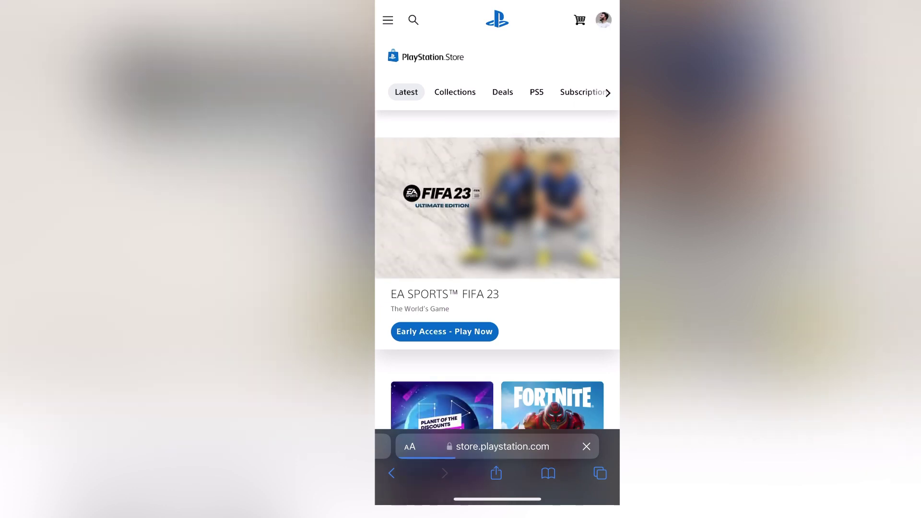
scroll(497, 253, down, 1)
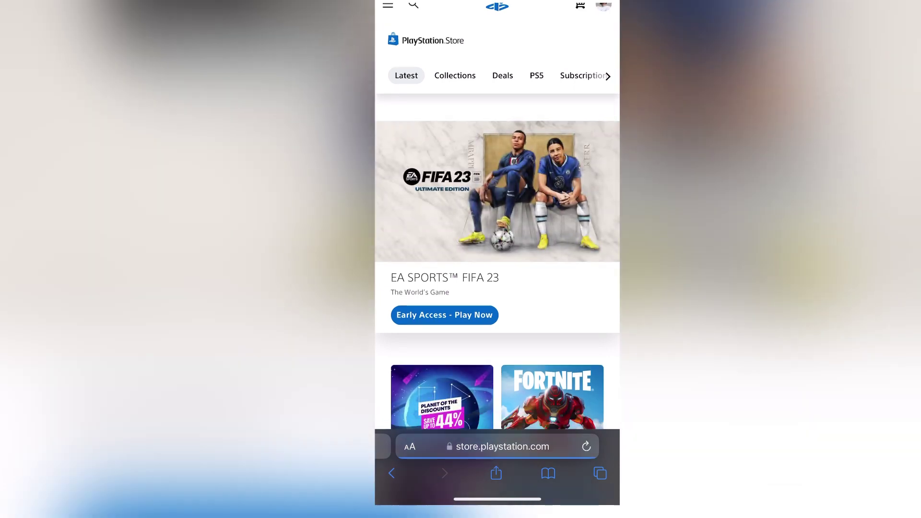
scroll(497, 252, up, 1)
Bring up the account panel and start Add Payment Method to add PayPal.
click(603, 38)
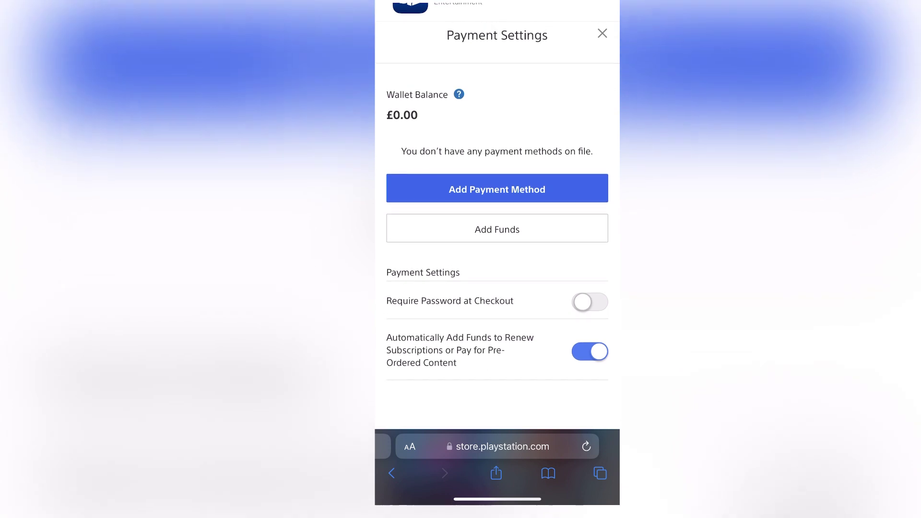
click(497, 194)
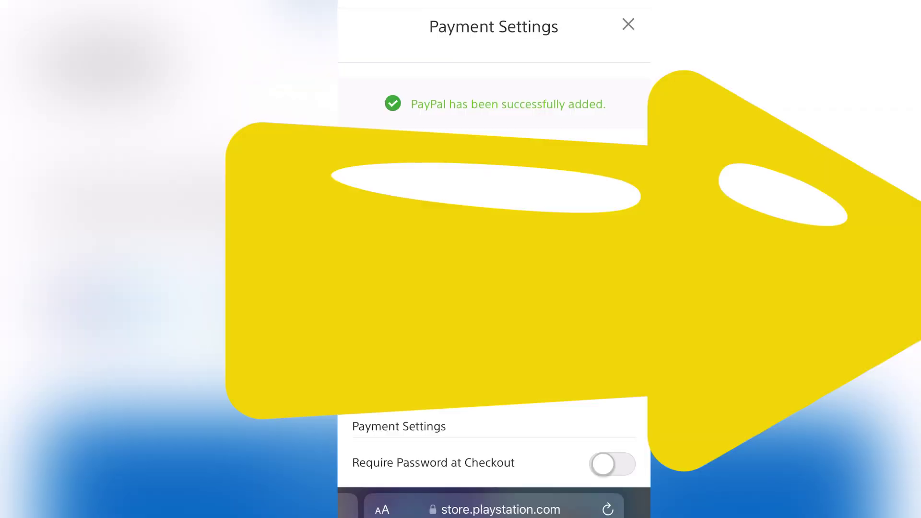
scroll(494, 289, down, 2)
scroll(493, 287, up, 2)
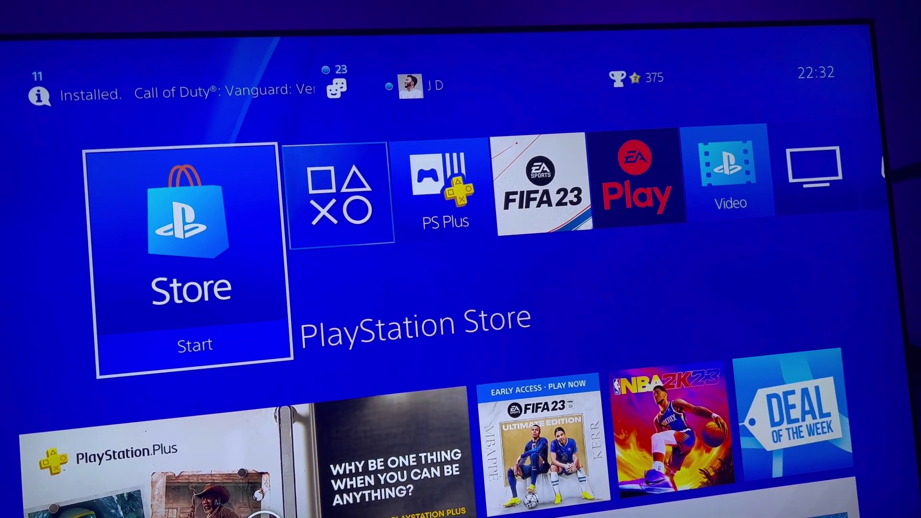
Move up to the home screen's function bar and navigate across it to the Settings icon.
key(Up)
key(Right)
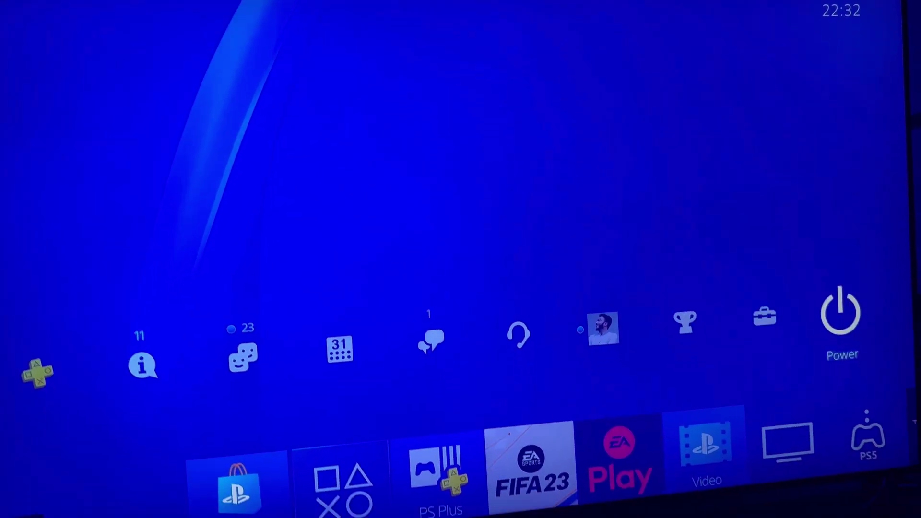
key(Left)
key(Left)
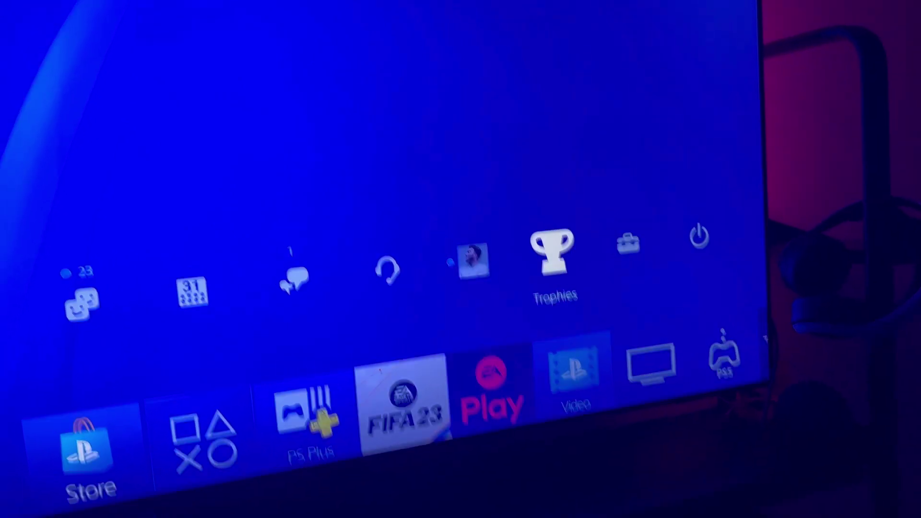
key(Left)
key(Left)
key(Left)
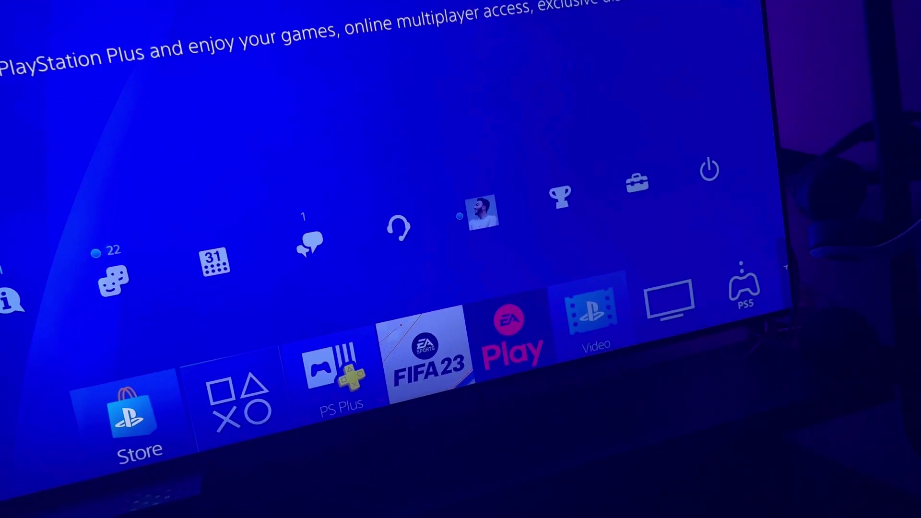
key(Right)
key(Right)
key(Right)
key(Left)
key(Left)
key(Right)
key(Down)
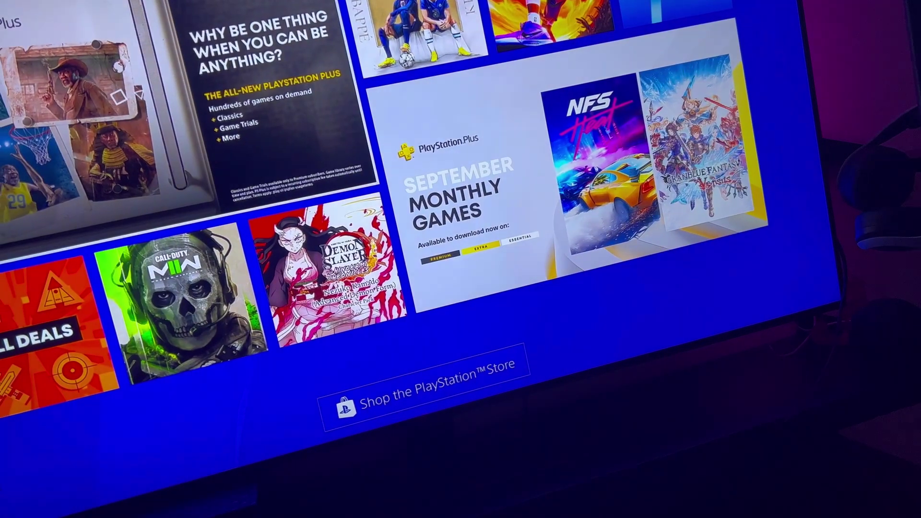
key(Up)
key(Up)
key(Right)
key(Right)
key(Right)
key(Right)
key(Right)
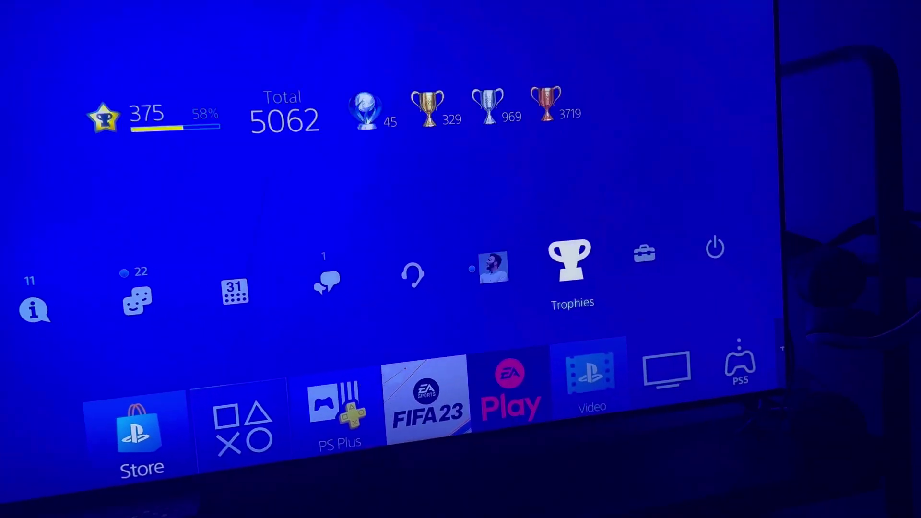
key(Right)
Go into Settings, then Account Management and Account Information.
key(Return)
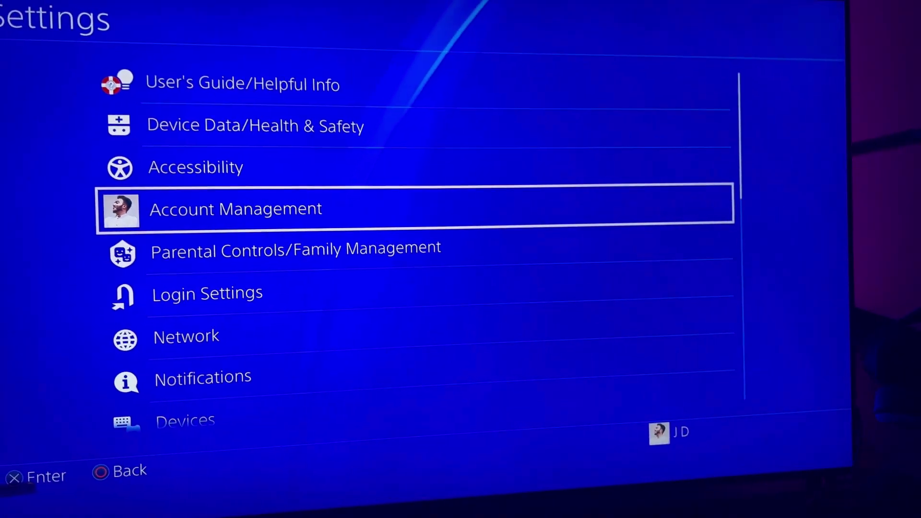
key(Return)
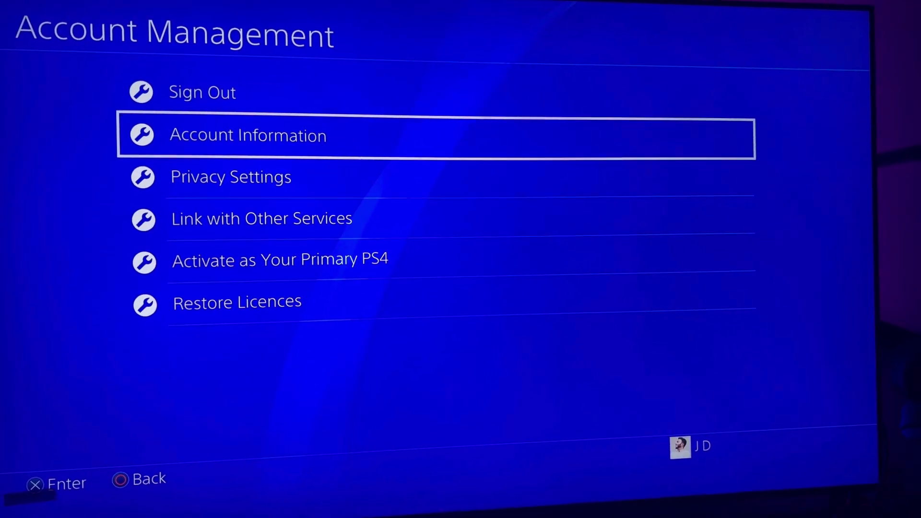
key(Return)
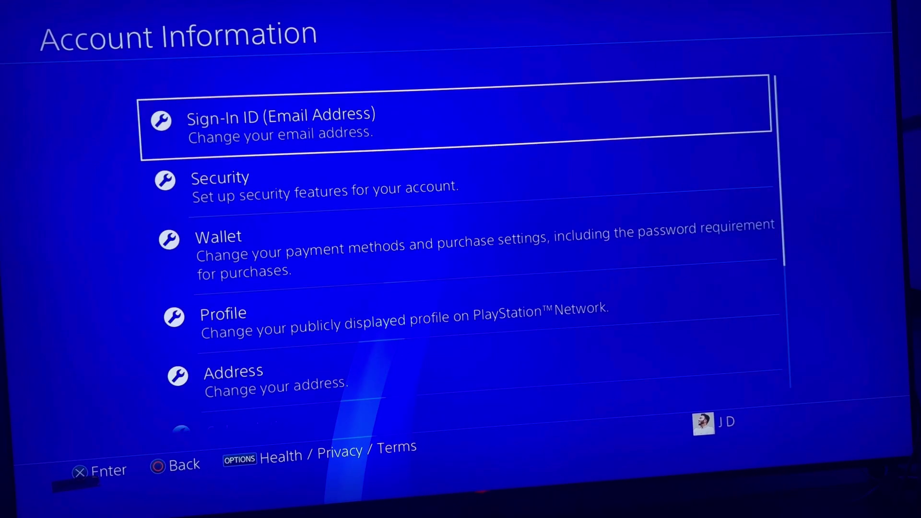
Enter the Wallet and choose Payment Methods, which prompts for the account password.
key(Down)
key(Down)
key(Return)
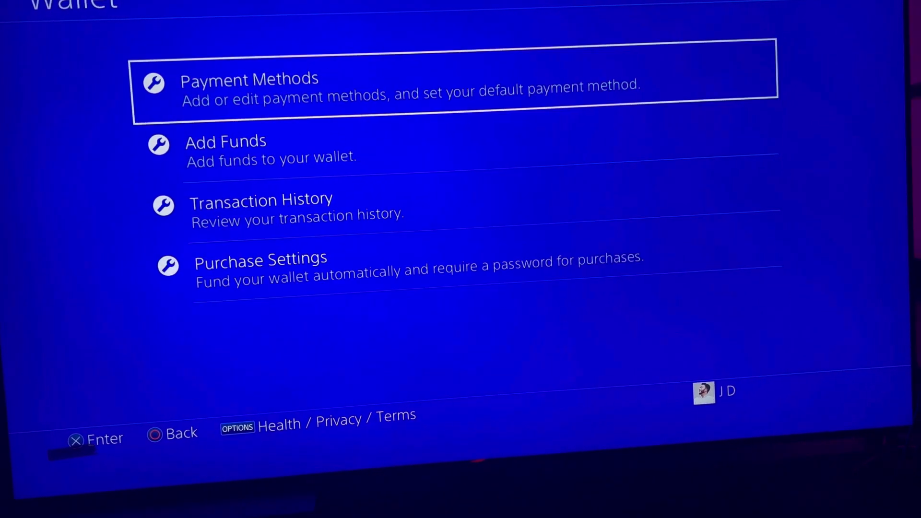
key(Return)
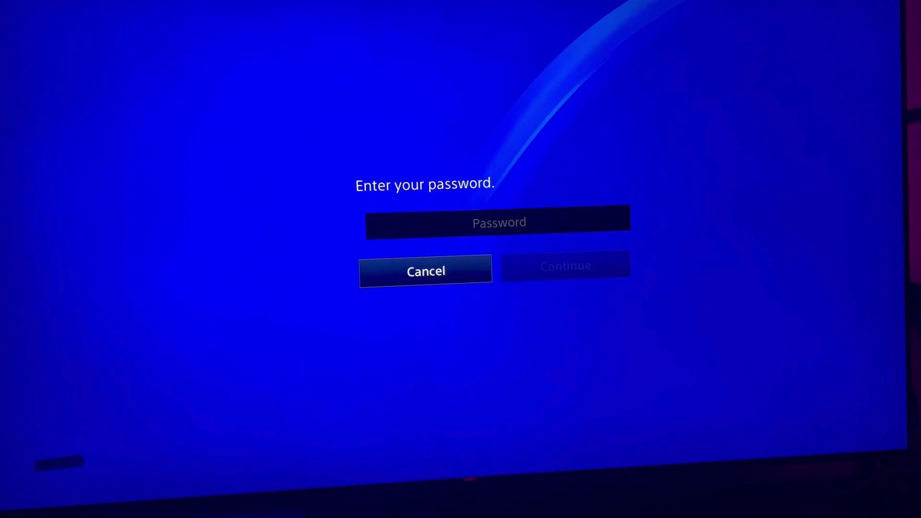
Confirm the password, view the PayPal entry's details, then return to Payment Methods with PayPal as default.
key(Return)
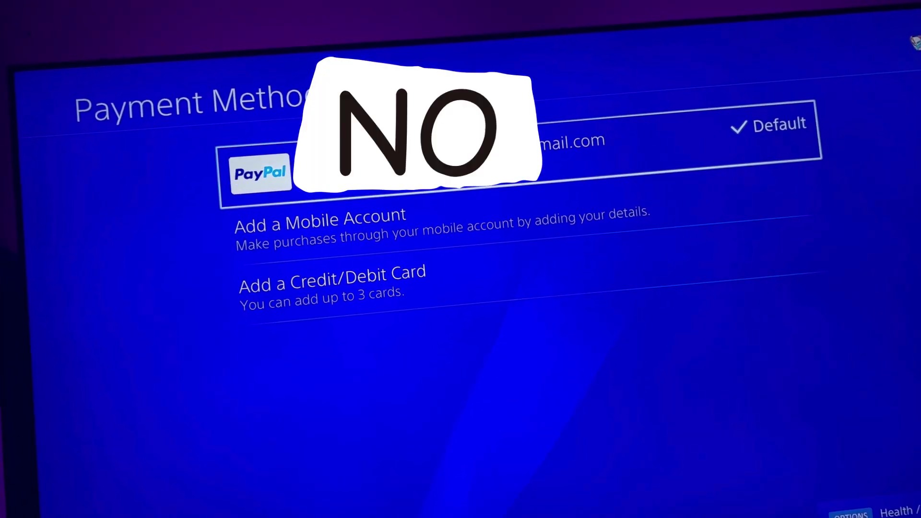
key(Return)
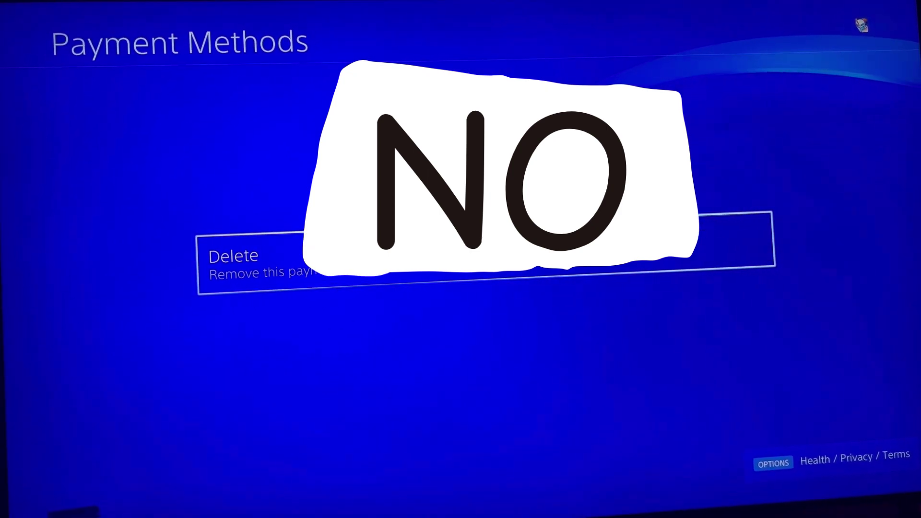
key(Escape)
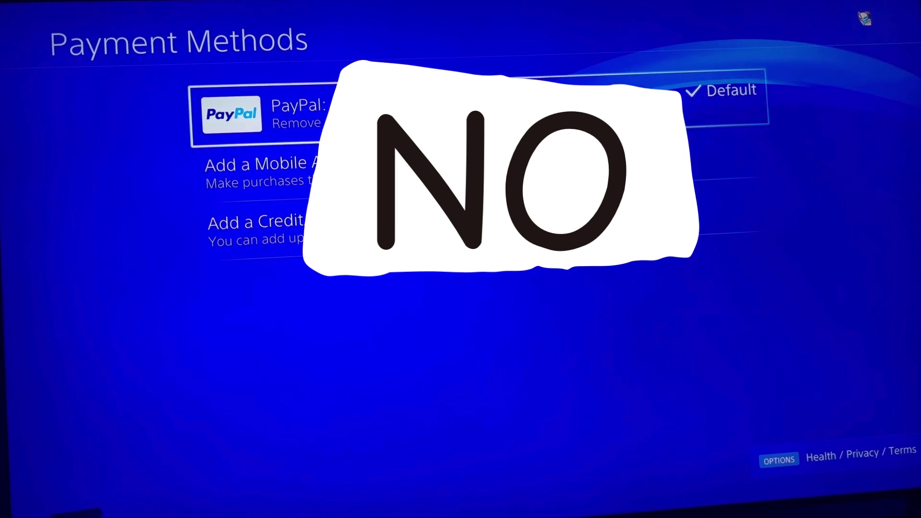